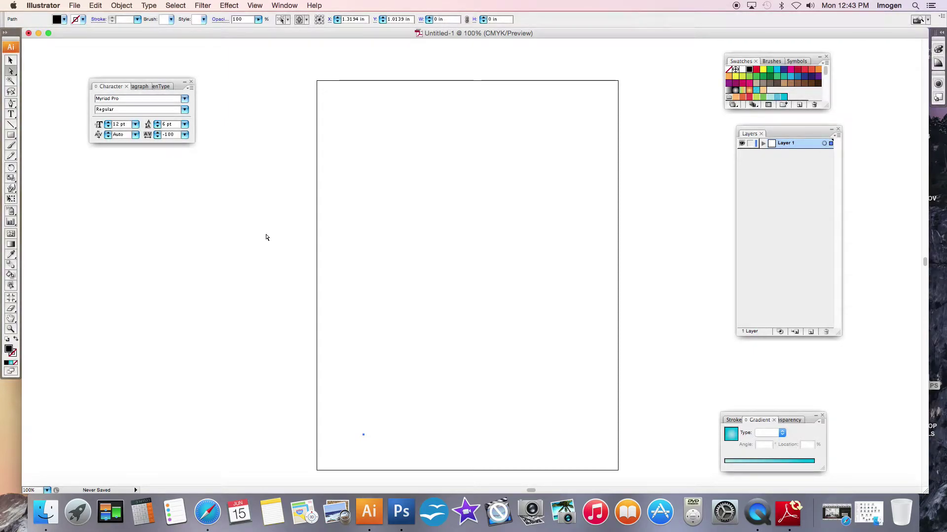
scroll(295, 135, "right", 2)
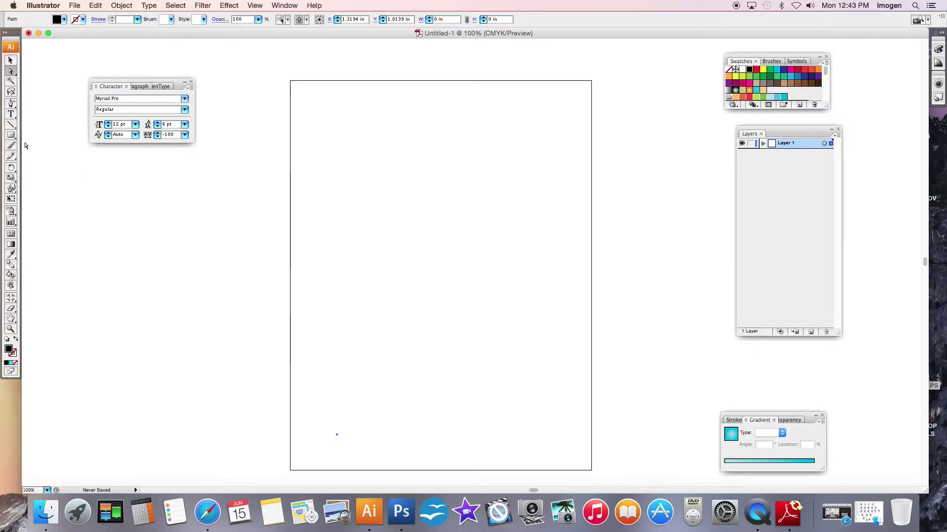
- Draw three overlapping rectangles with the Rectangle Tool, stepping diagonally down and right
left_click_drag(10, 136, 40, 137)
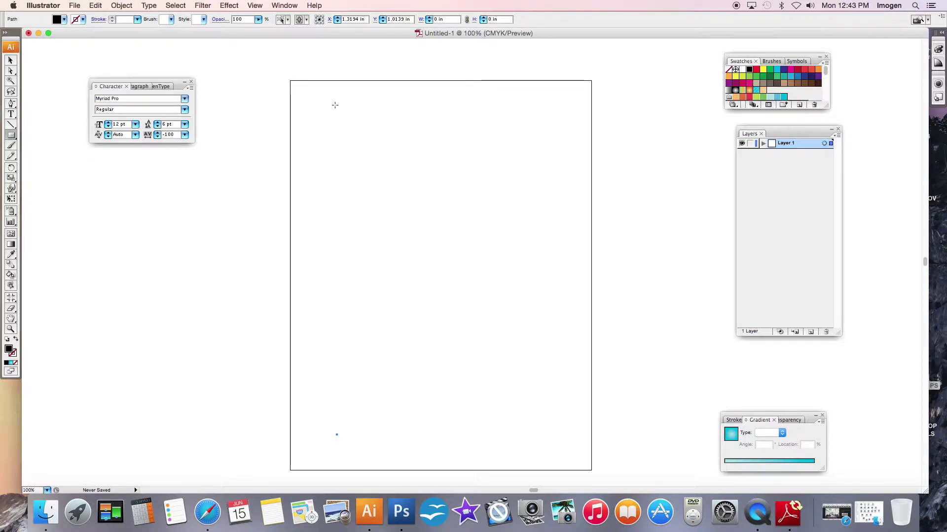
left_click_drag(335, 105, 436, 182)
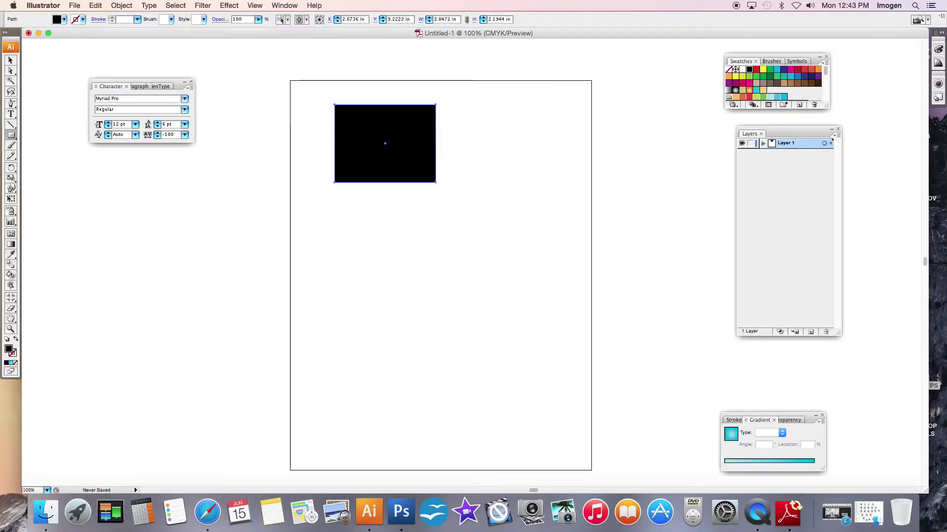
left_click_drag(403, 144, 495, 223)
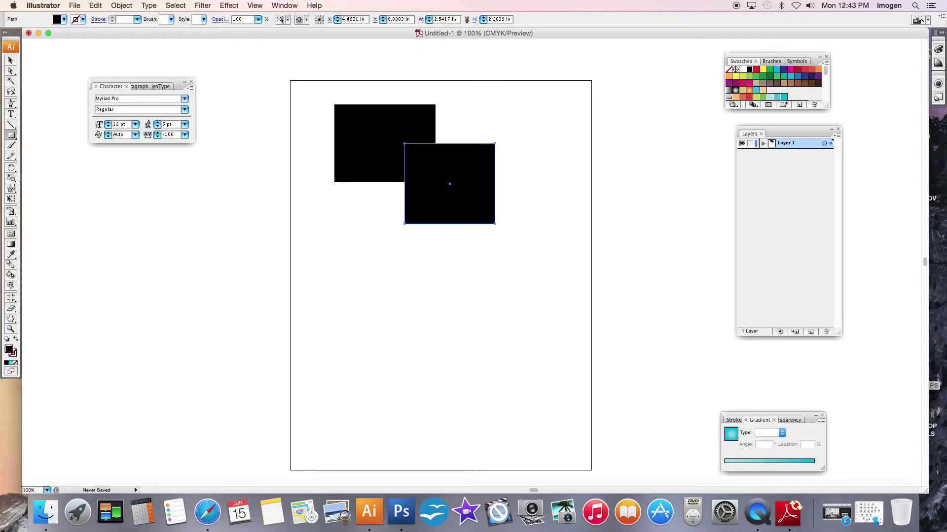
left_click_drag(465, 182, 562, 262)
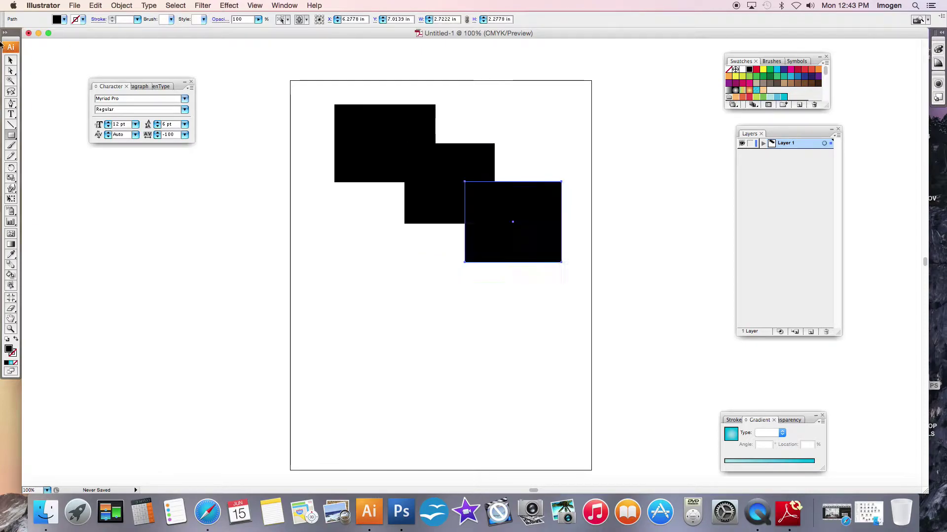
- Select all three rectangles and drag a copy of the row to the lower left
left_click(11, 59)
left_click_drag(339, 87, 564, 264)
mouse_move(532, 236)
left_mouse_down()
mouse_move(520, 217)
mouse_move(513, 355)
mouse_move(495, 445)
mouse_move(275, 412)
left_mouse_up()
- Drop the copied rows, clear the selection, and marquee-select the top row
left_click(371, 446)
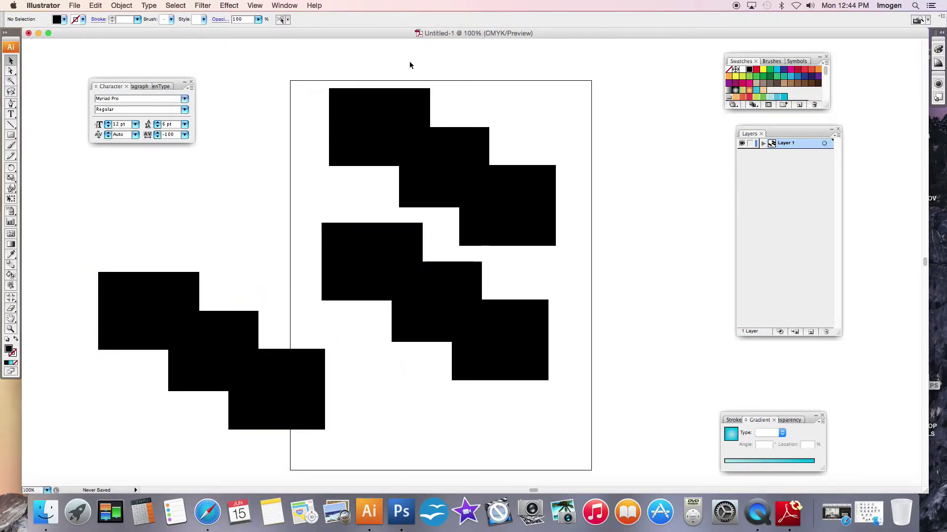
left_click_drag(390, 59, 554, 206)
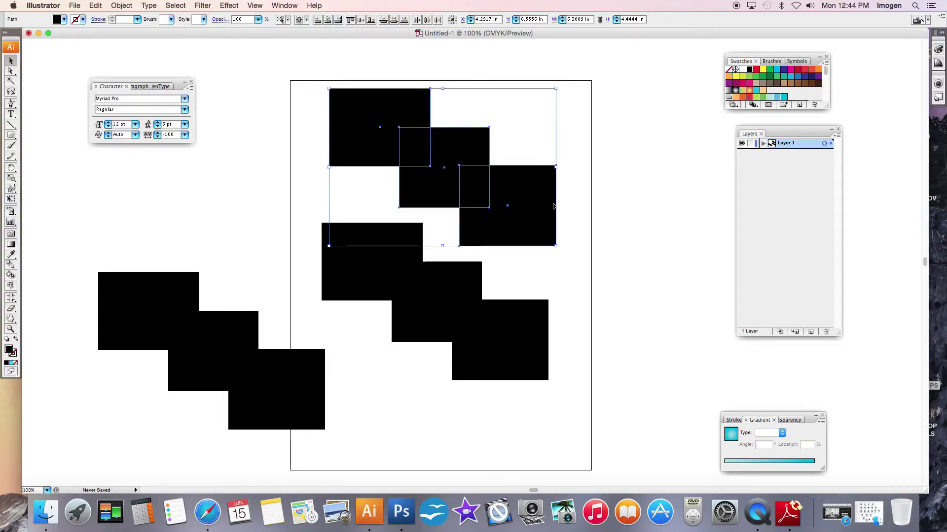
- Open the Pathfinder panel from the Window menu and unite the top three rectangles
left_click(284, 6)
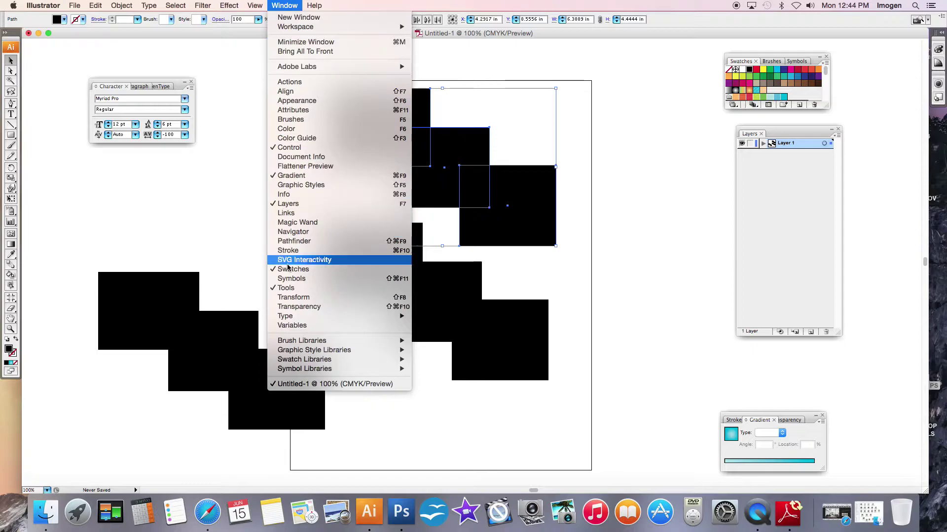
left_click(299, 241)
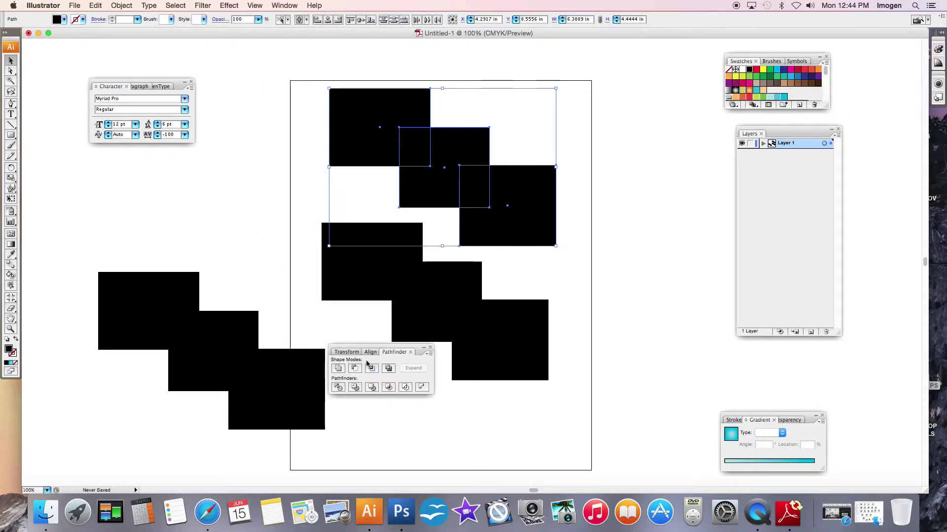
left_click_drag(366, 349, 193, 176)
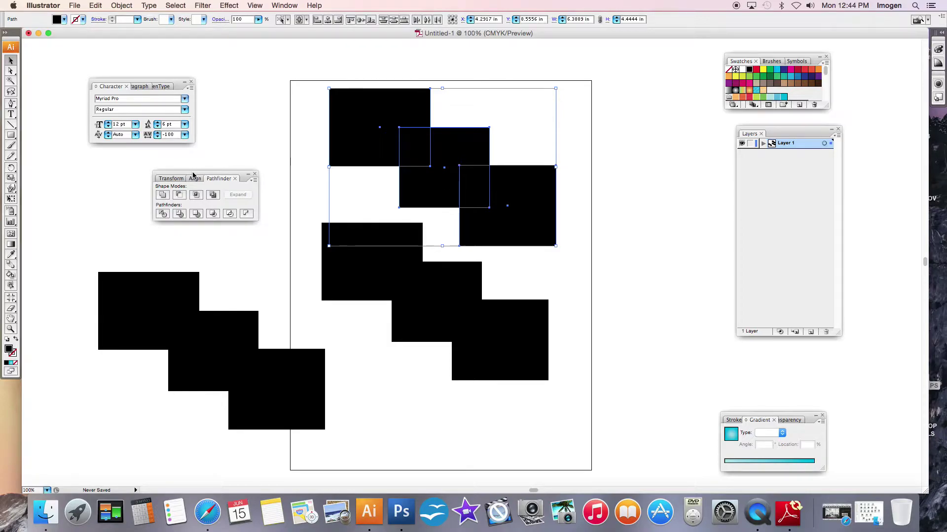
left_click(162, 195)
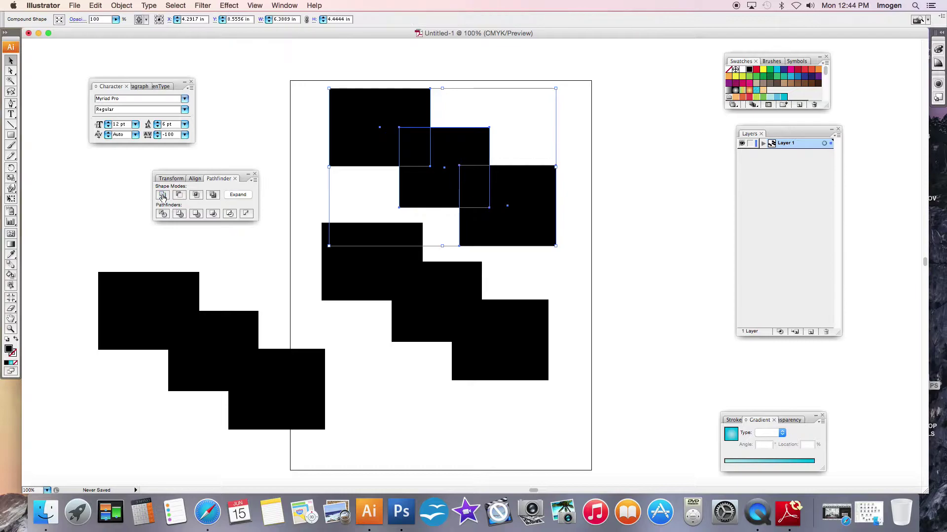
- Move the combined top shape up and to the right, then deselect it
left_click(241, 117)
left_click_drag(382, 125, 436, 99)
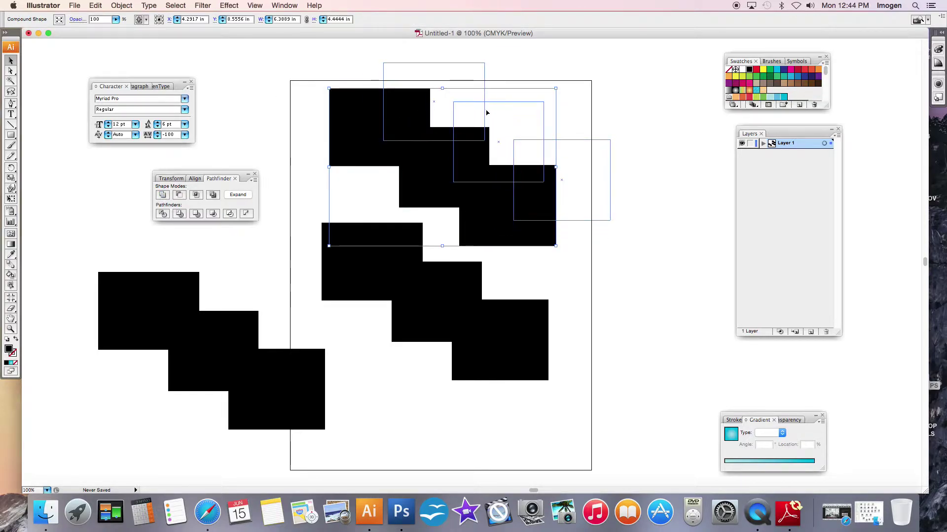
left_click(306, 118)
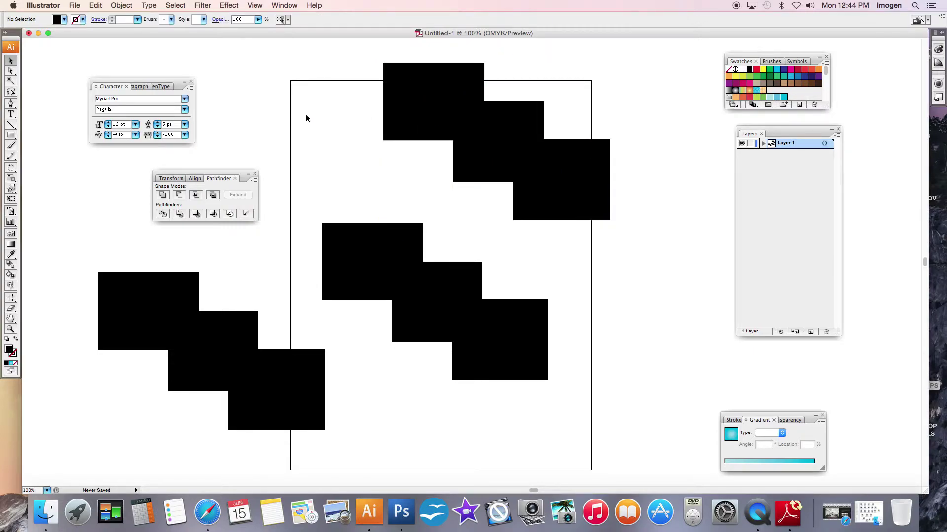
- Fill the combined top shape with a linear gradient, pale cyan to deep cyan
left_click(464, 108)
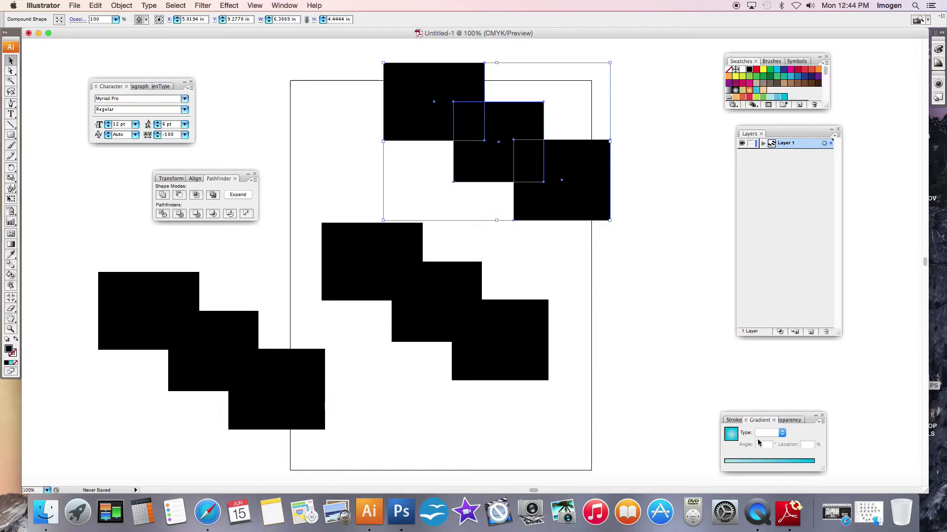
left_click(766, 436)
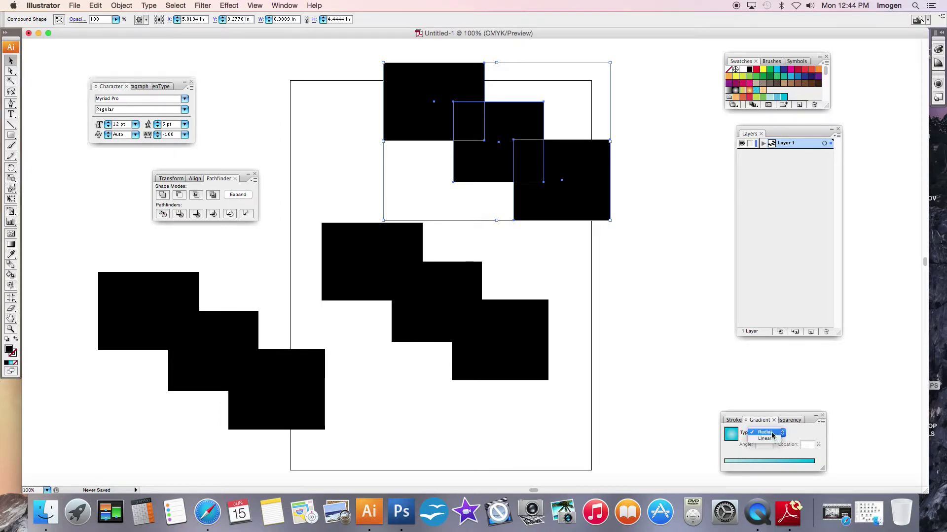
left_click(769, 441)
left_click(782, 436)
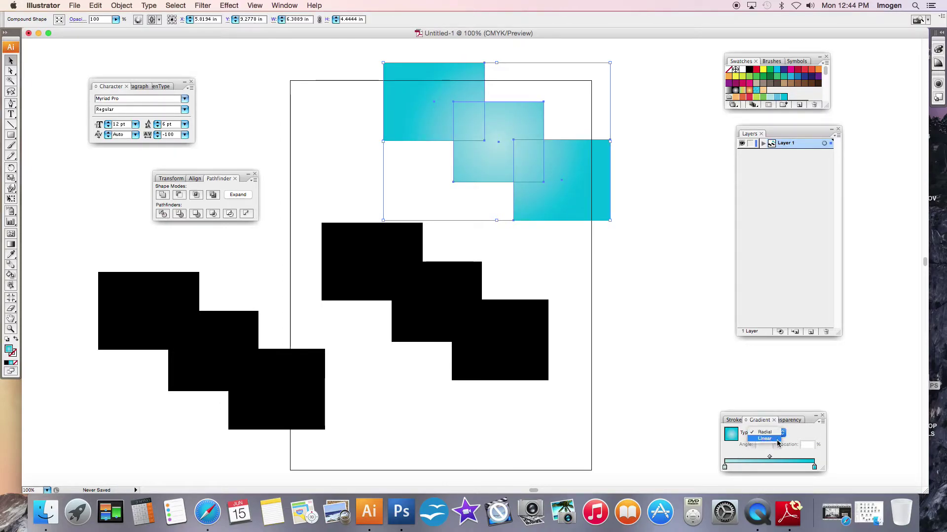
left_click(652, 185)
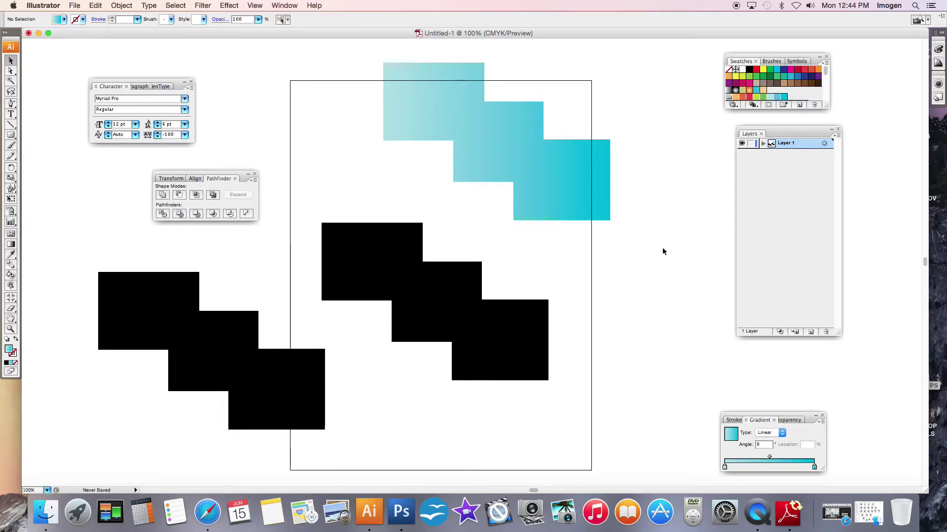
scroll(670, 270, "right", 1)
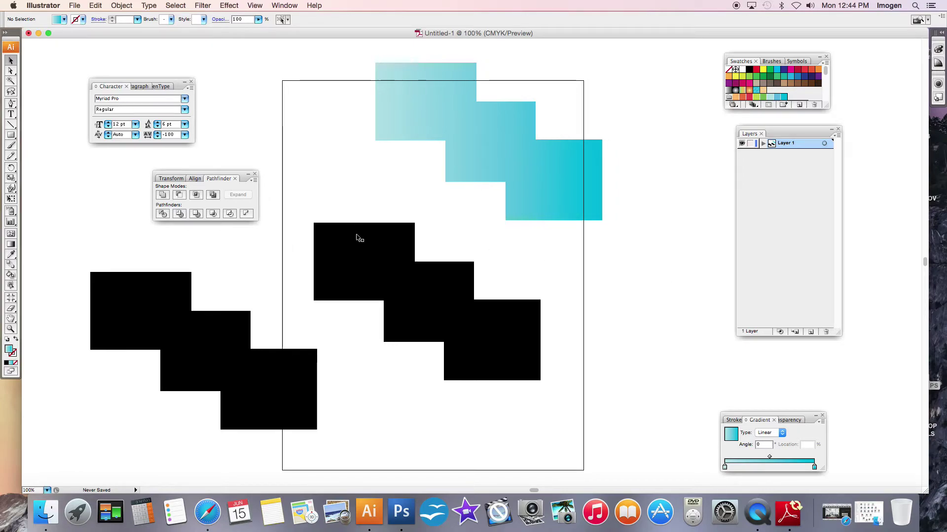
- Make the three middle rectangles unfilled with a 6 pt black stroke
left_click_drag(362, 210, 519, 385)
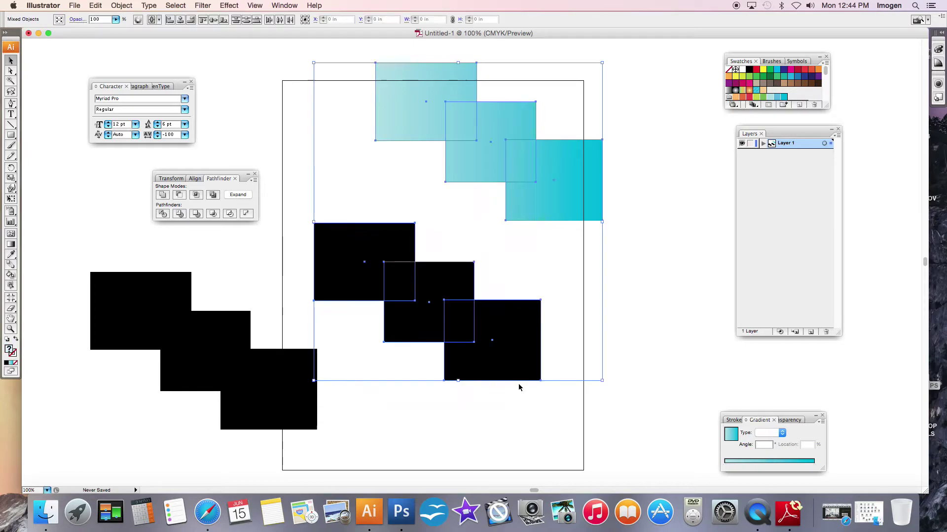
left_click(663, 314)
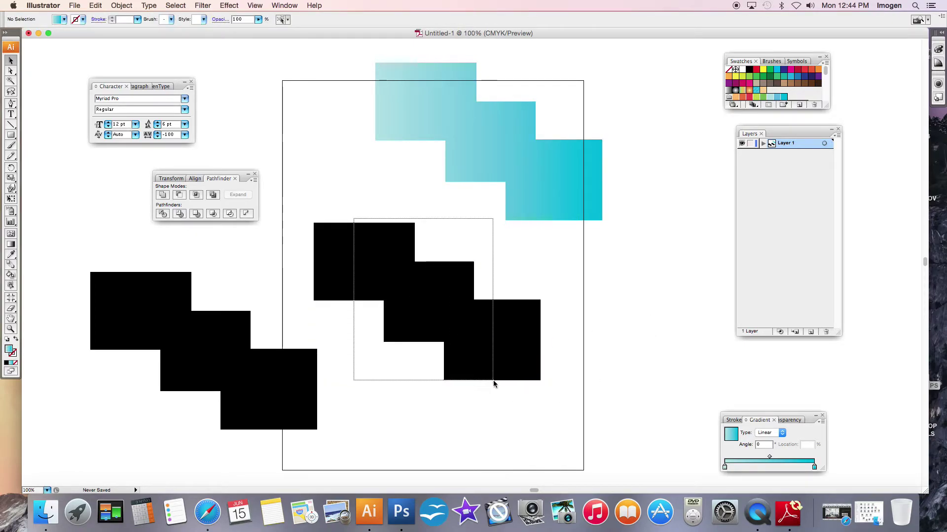
left_click_drag(354, 219, 495, 382)
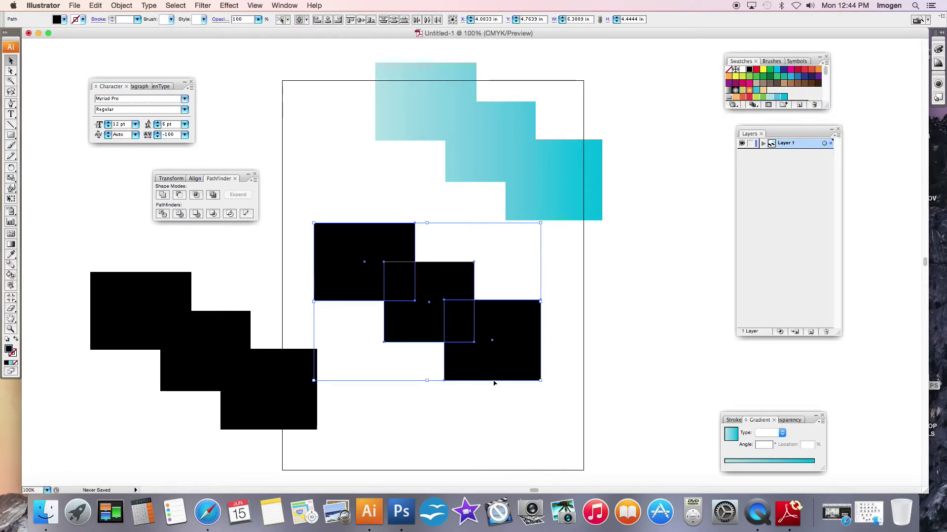
left_click(15, 345)
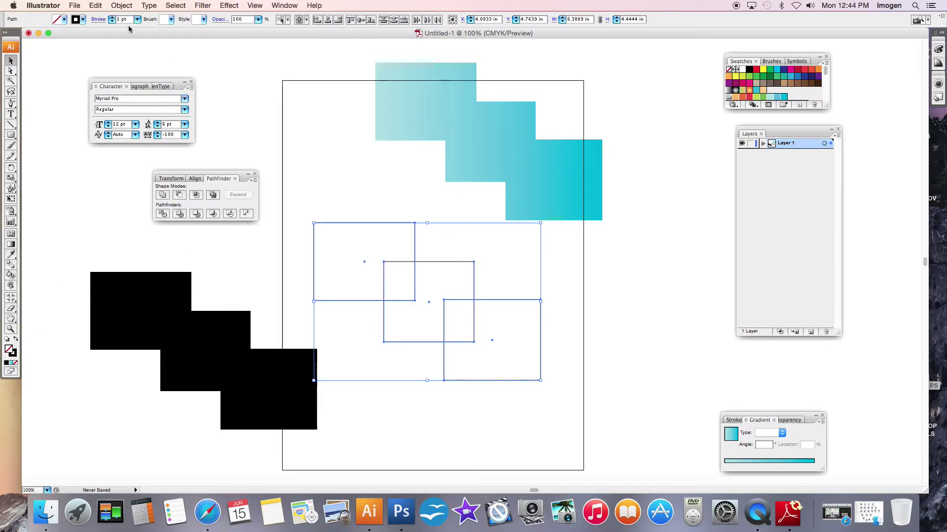
left_click(112, 18)
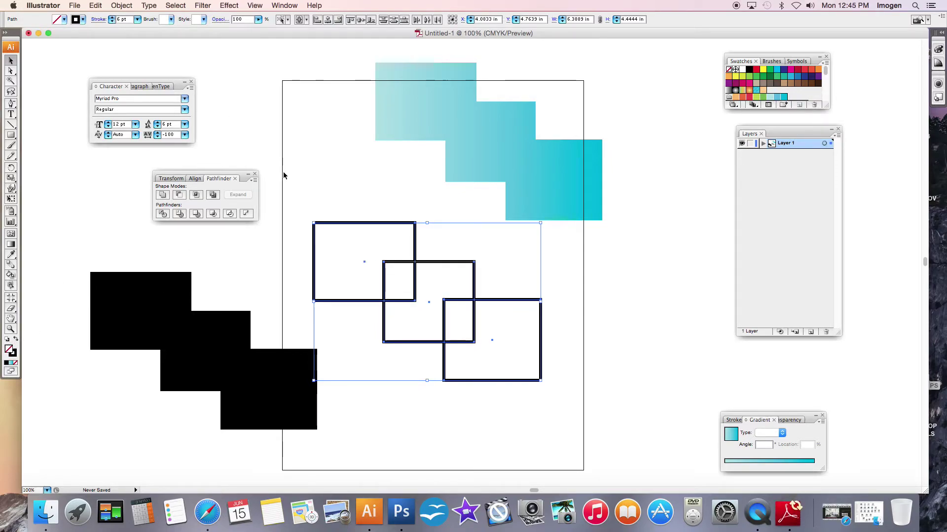
left_click(312, 183)
- Unite the three outlined middle rectangles into one merged outline, then deselect
left_click_drag(385, 210, 491, 399)
left_click(162, 195)
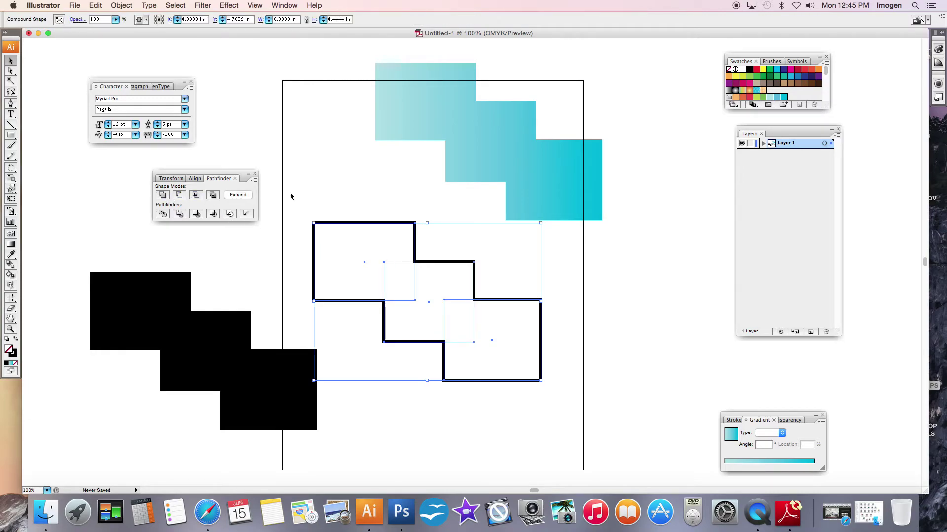
left_click(314, 187)
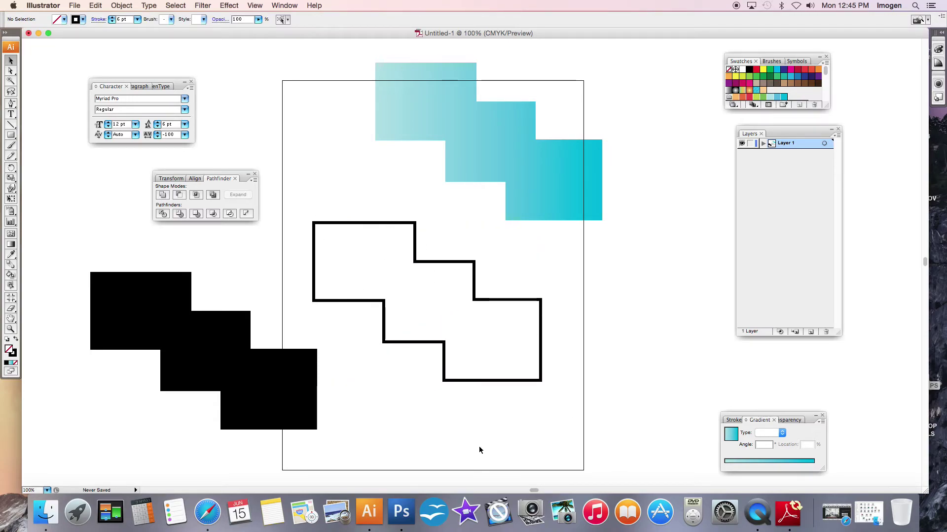
- Apply Pathfinder Divide to the lower-left rectangles, then deselect the pieces
left_click_drag(77, 260, 291, 461)
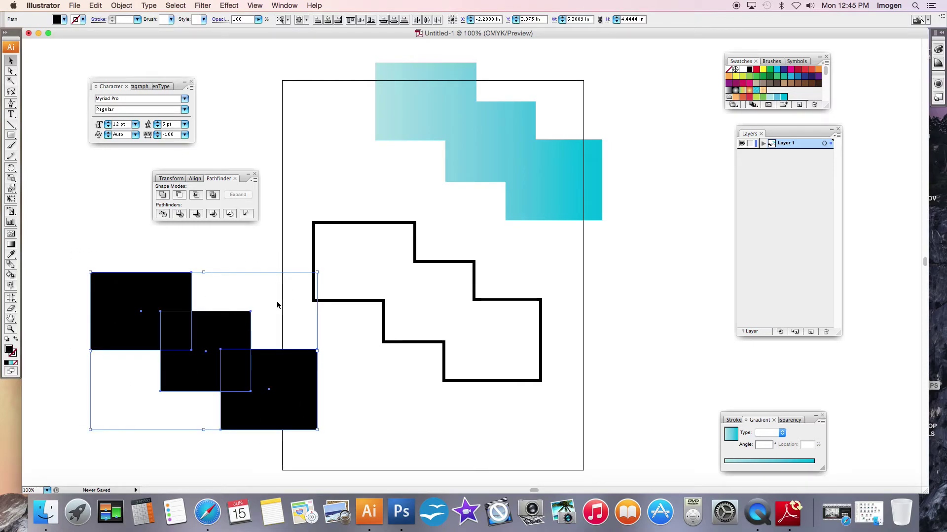
left_click(164, 216)
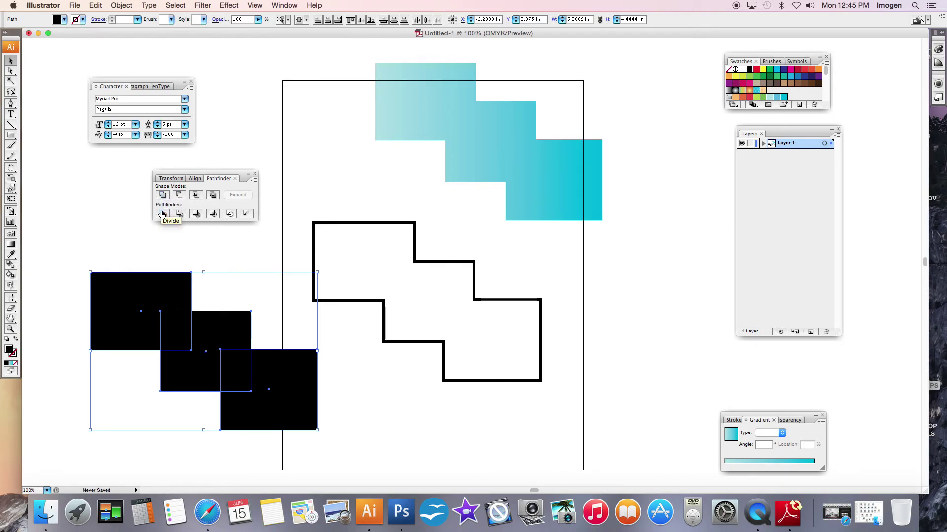
left_click(88, 223)
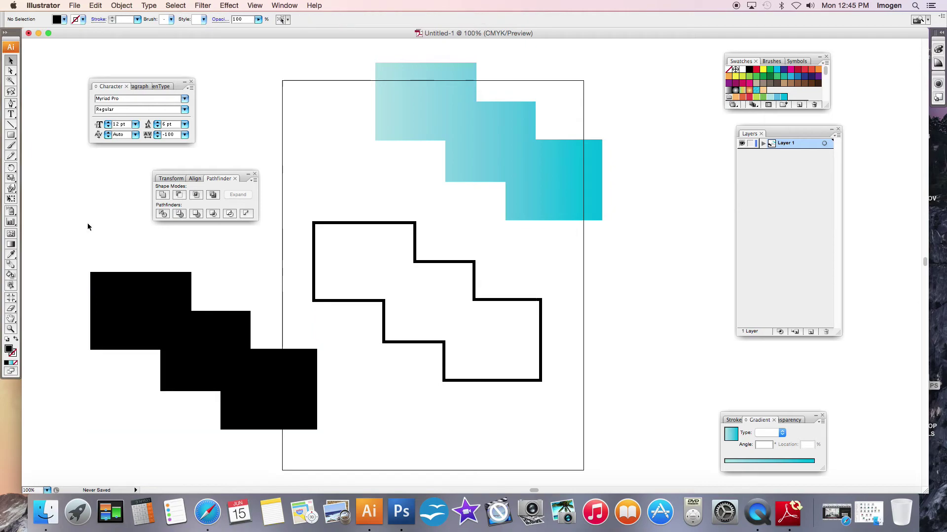
- Pull apart the top-left piece, the small overlap square and the bottom-right piece with Direct Selection
left_click(11, 70)
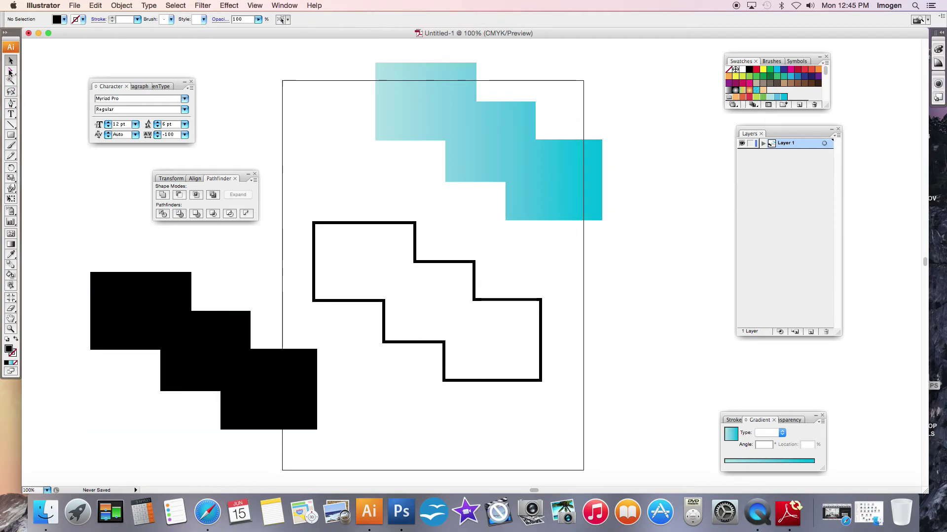
left_click(127, 307)
left_click_drag(127, 306, 116, 292)
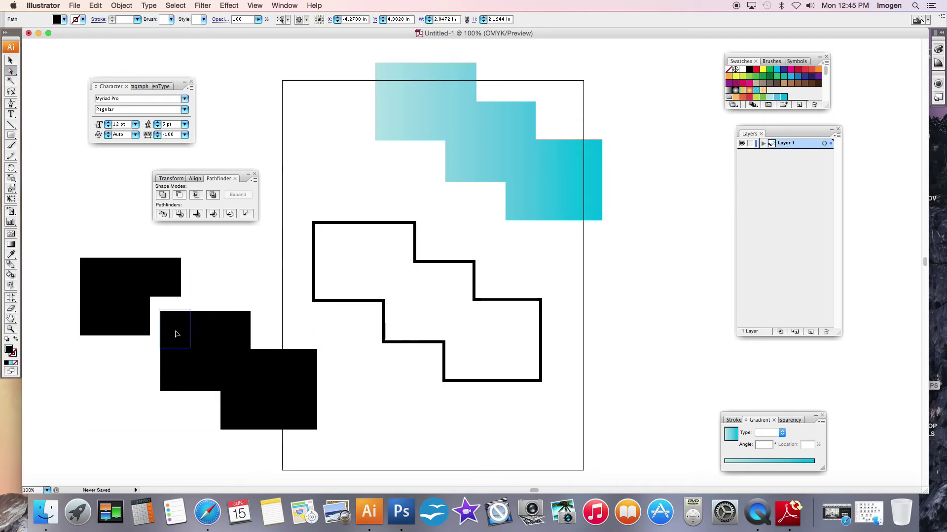
left_click_drag(173, 329, 172, 329)
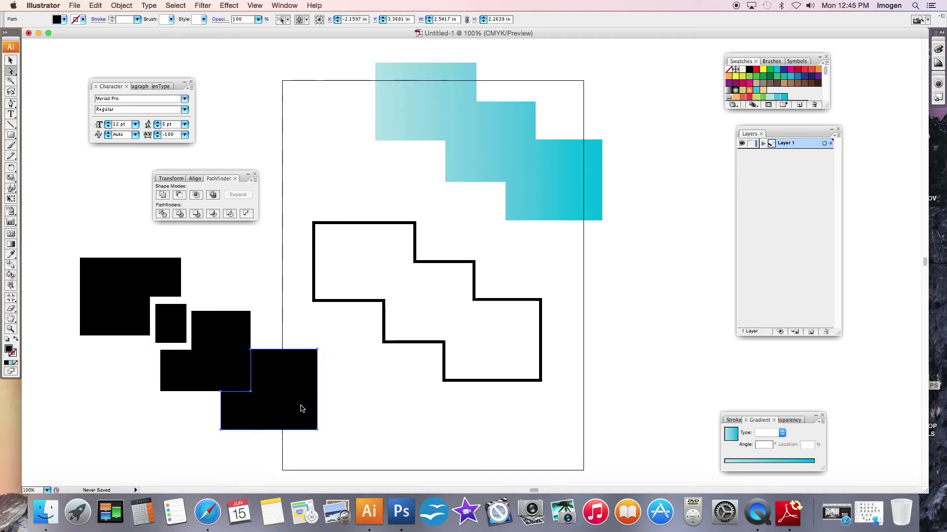
left_click_drag(301, 408, 309, 417)
left_click(237, 374)
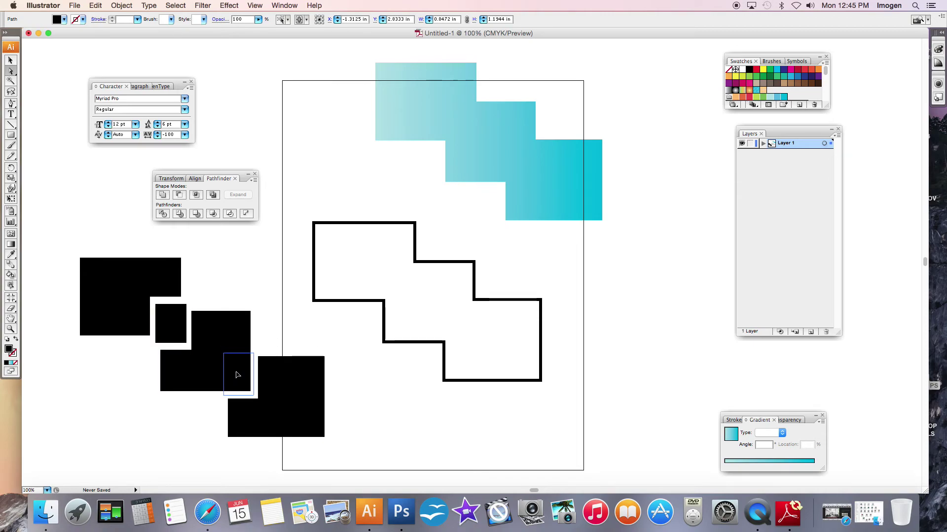
left_click(140, 299)
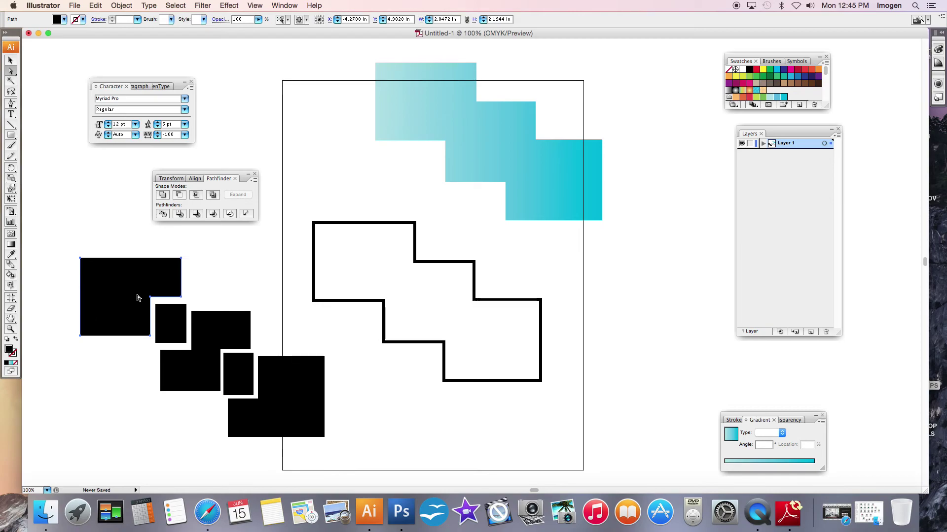
- Fill the five pieces yellow, yellow-green, light green, green and dark green, then deselect
left_click(740, 77)
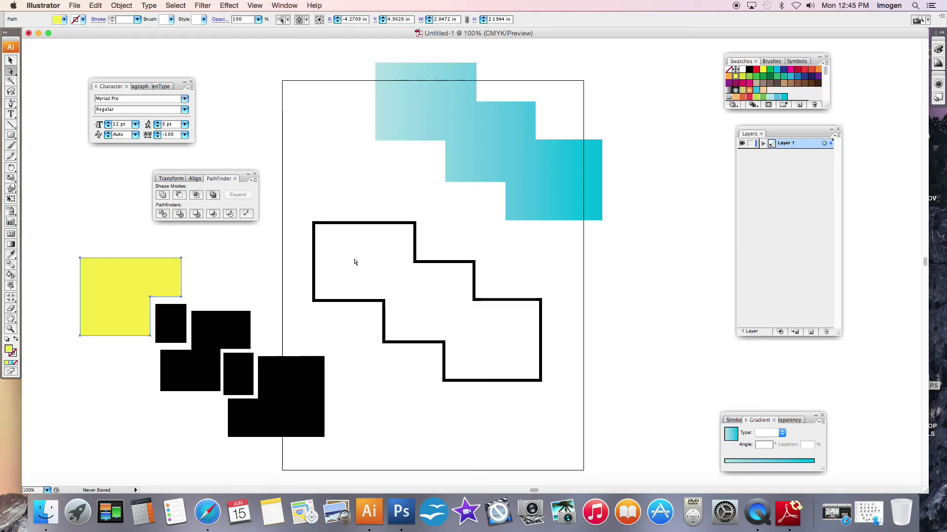
left_click(164, 319)
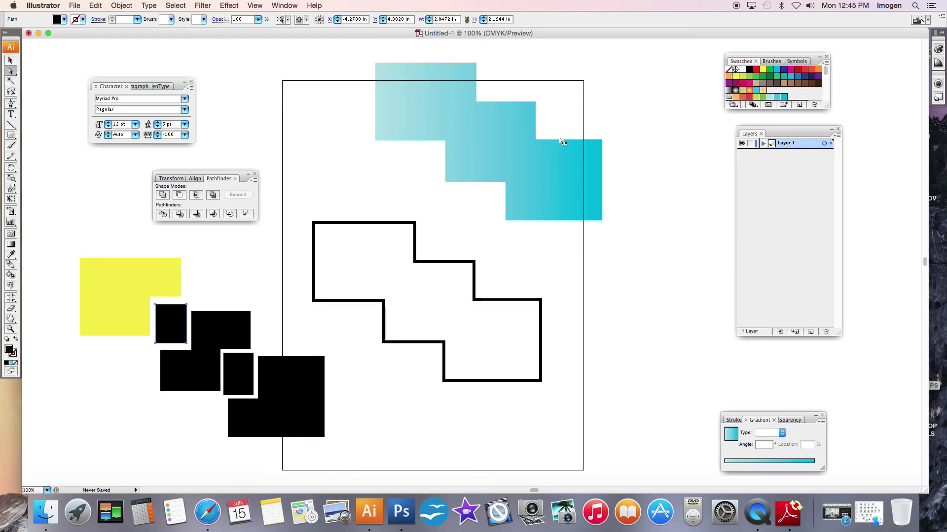
left_click(742, 77)
left_click(238, 329)
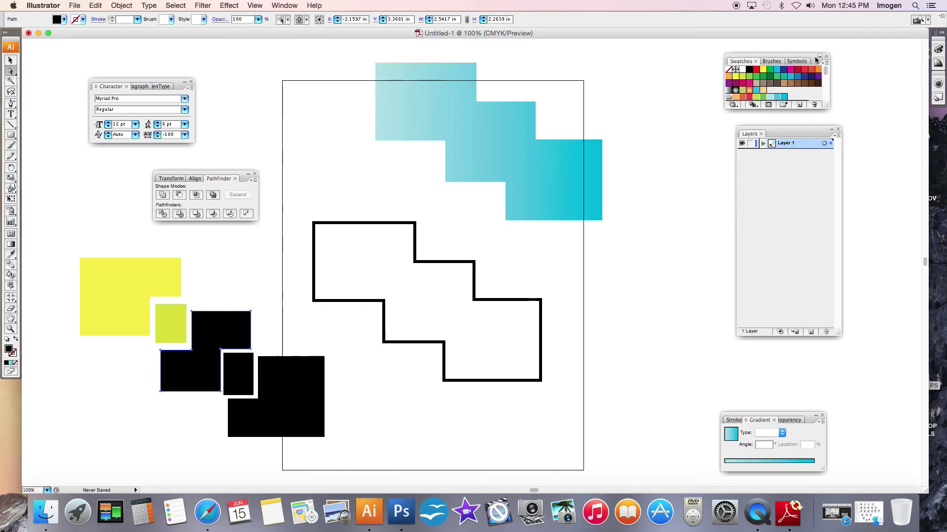
left_click(750, 77)
left_click(241, 386)
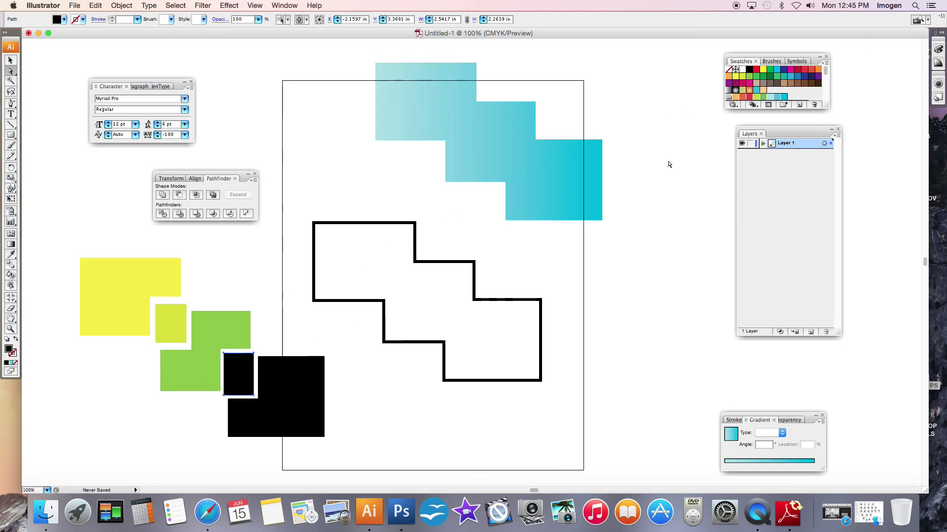
left_click(758, 78)
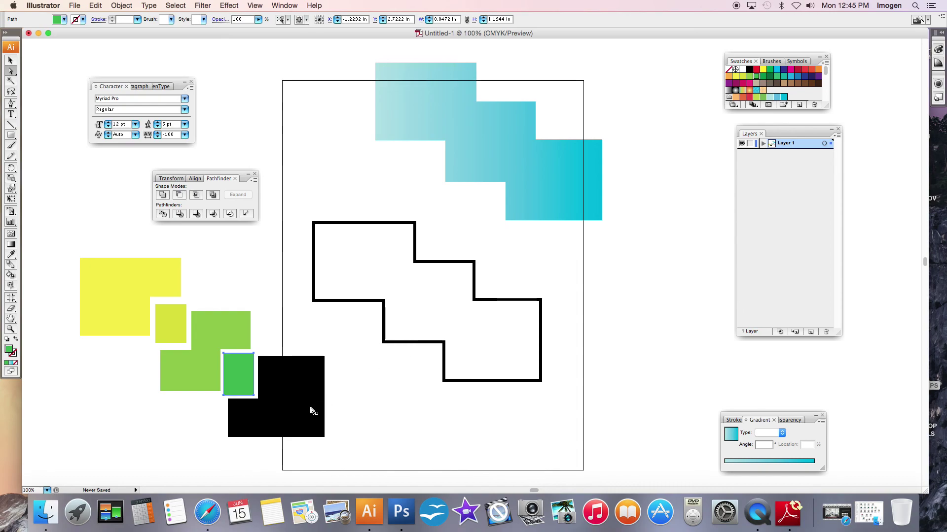
left_click(313, 414)
left_click(763, 78)
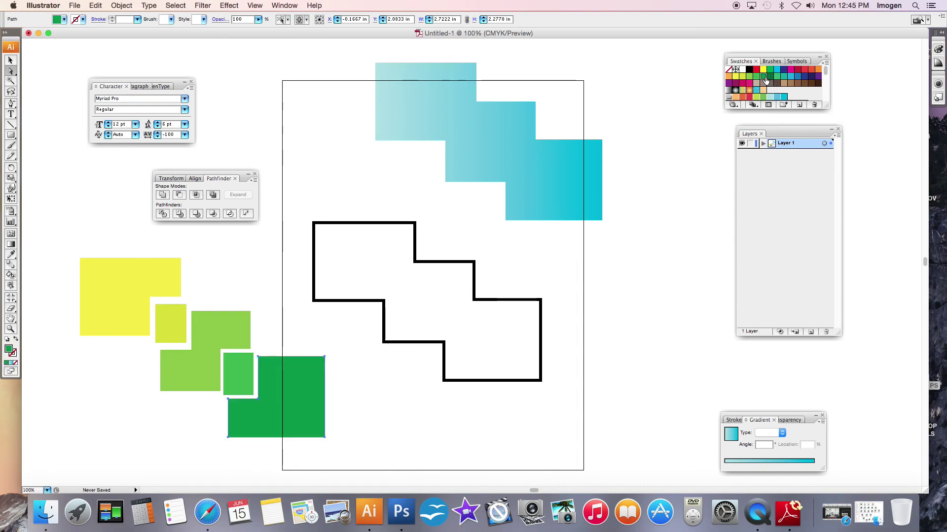
left_click(416, 468)
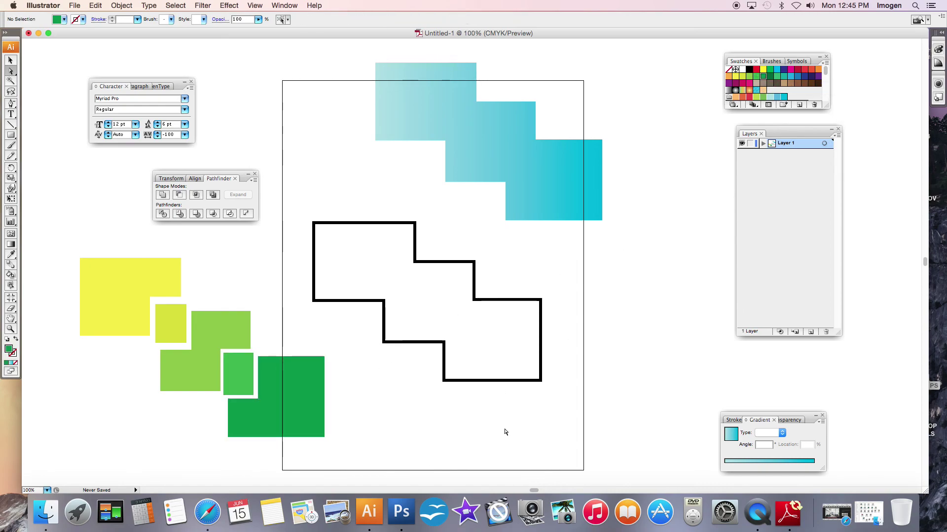